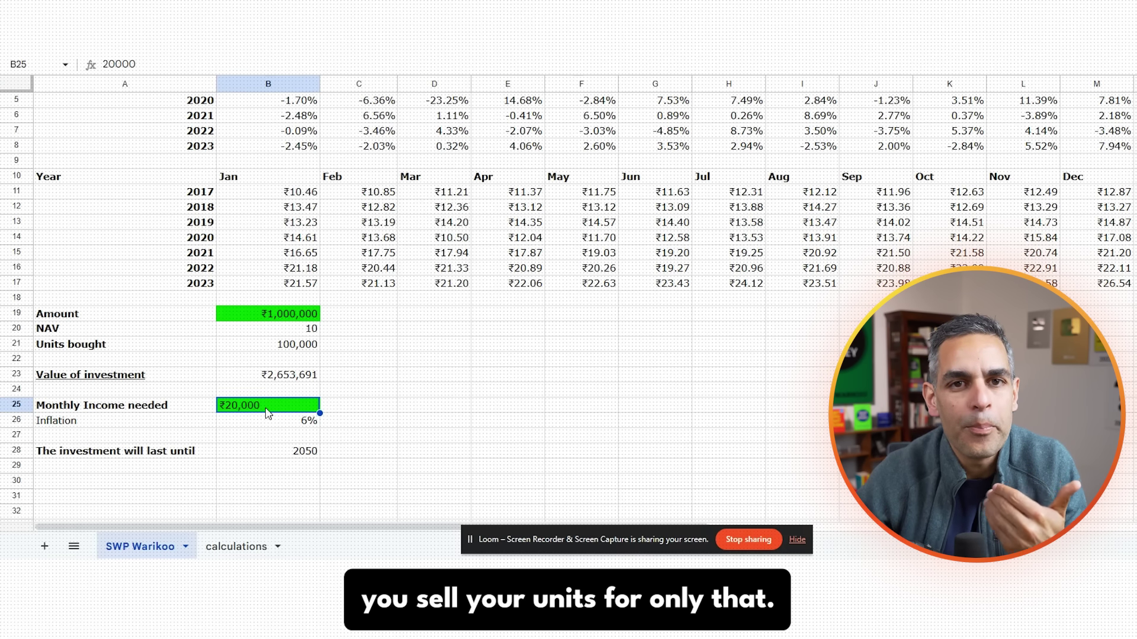
- Open the calculations sheet and examine the monthly income needed for January to March 2024 and for January 2050
click(231, 547)
scroll(448, 380, up, 20)
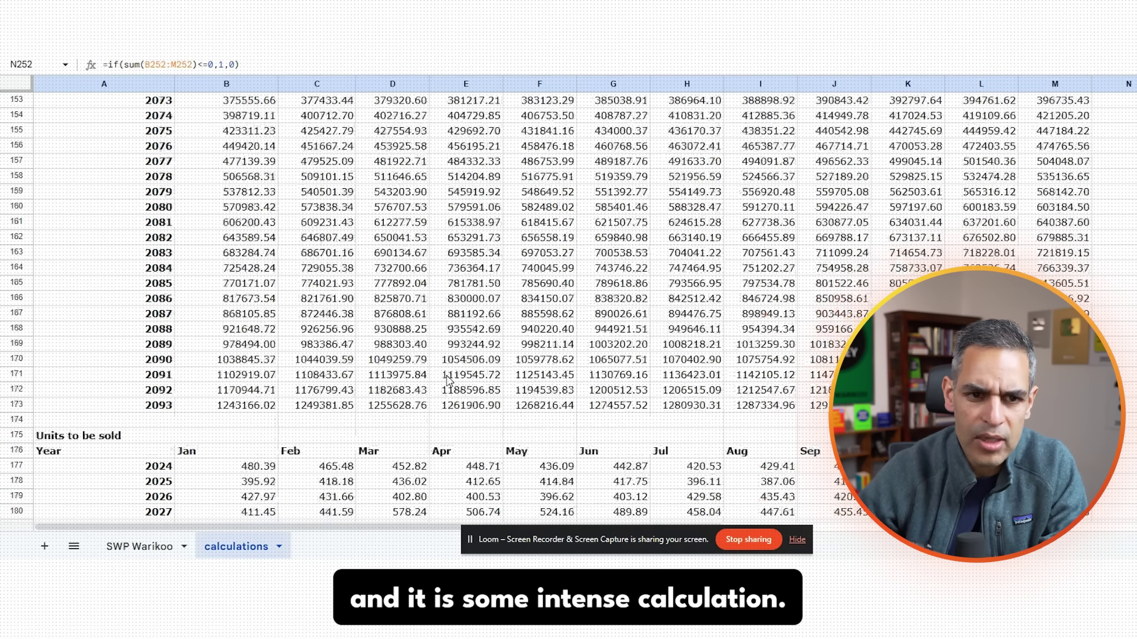
scroll(448, 381, up, 12)
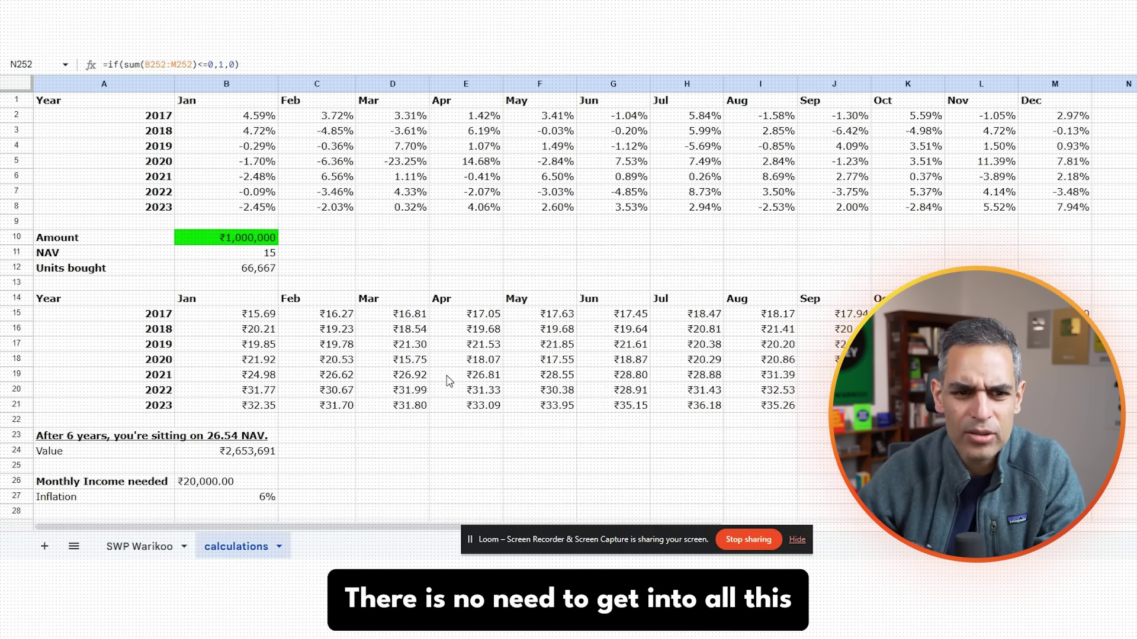
scroll(448, 380, down, 4)
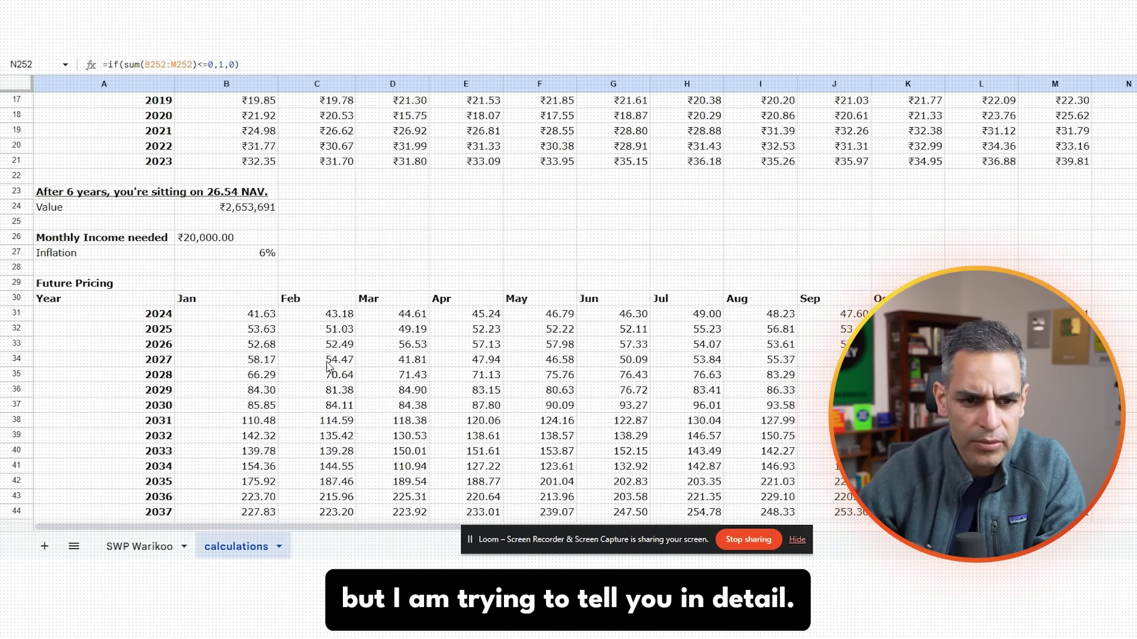
scroll(327, 367, down, 20)
scroll(283, 380, up, 2)
click(236, 380)
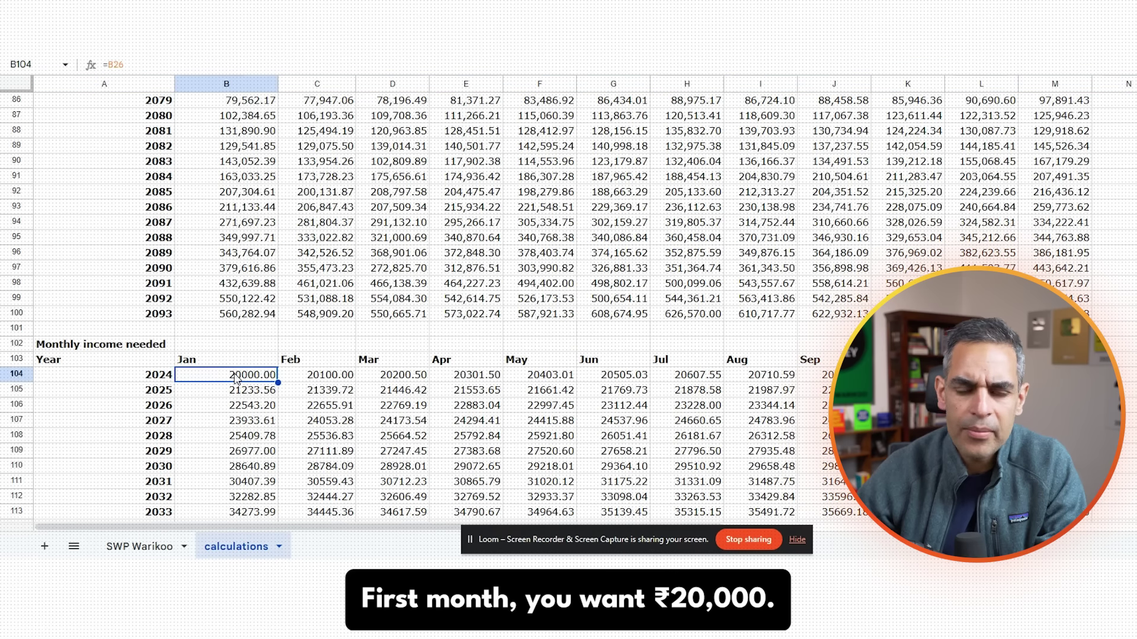
click(321, 380)
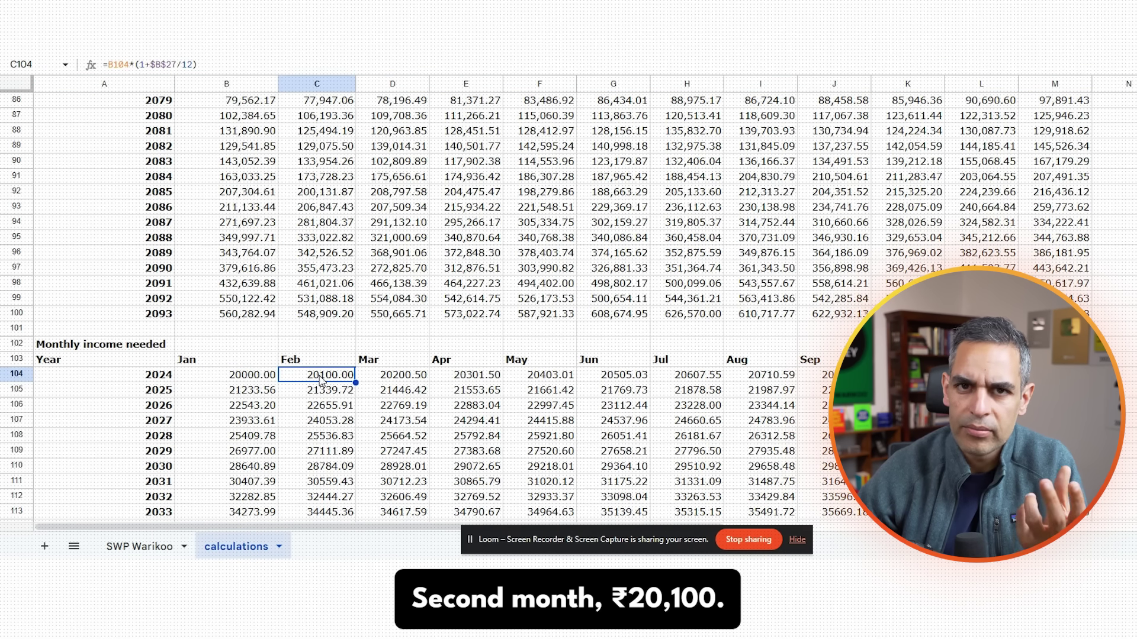
click(400, 384)
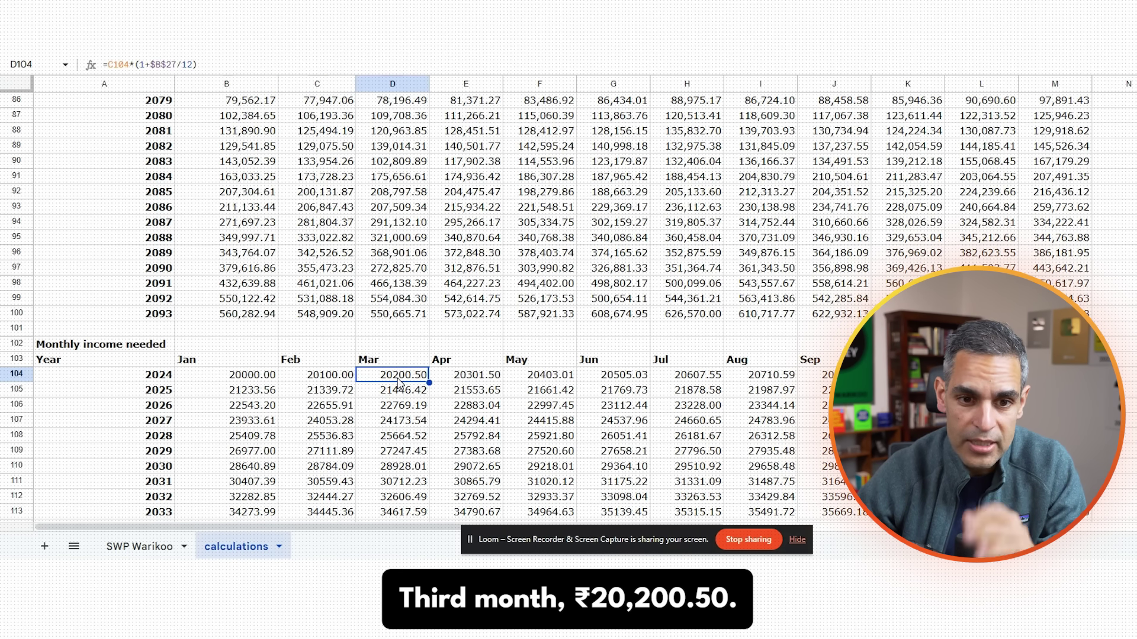
scroll(450, 409, down, 4)
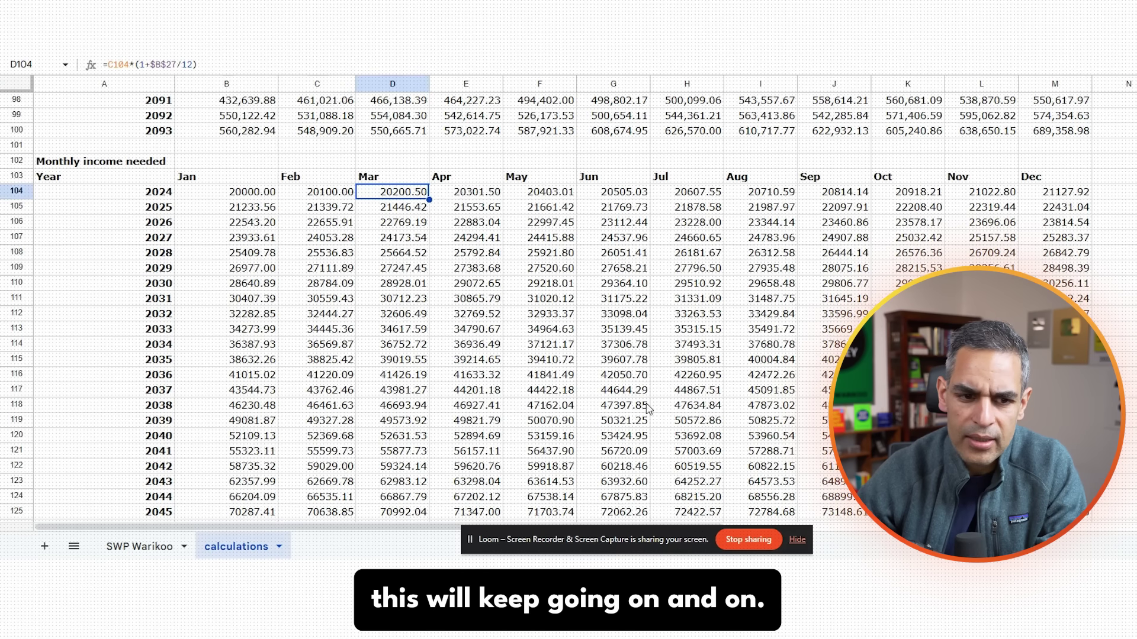
scroll(450, 412, down, 4)
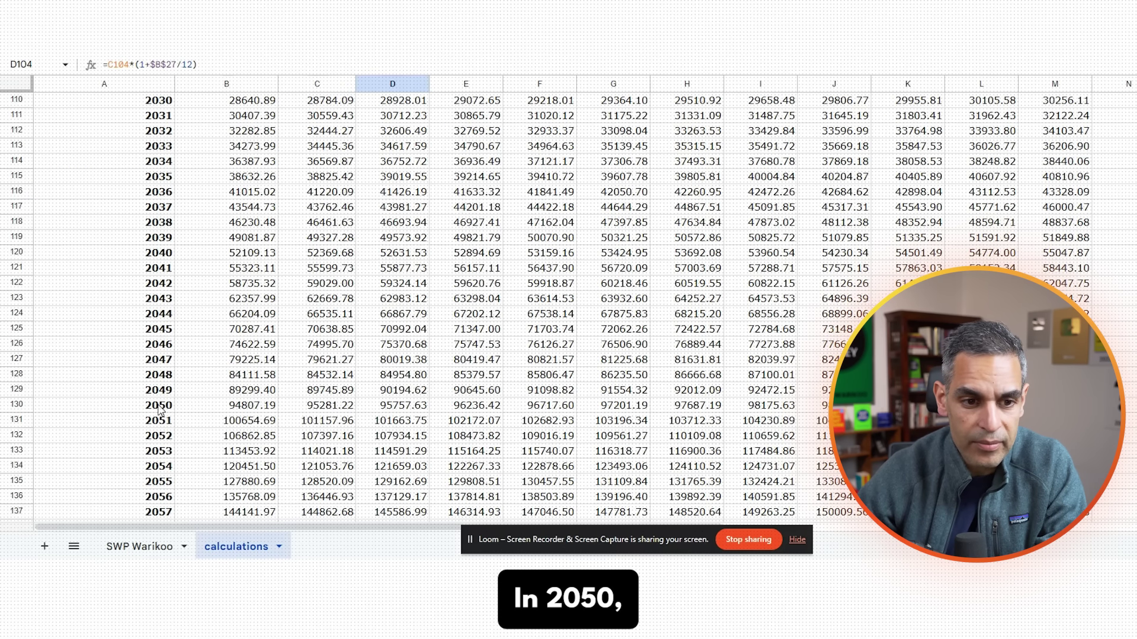
click(253, 413)
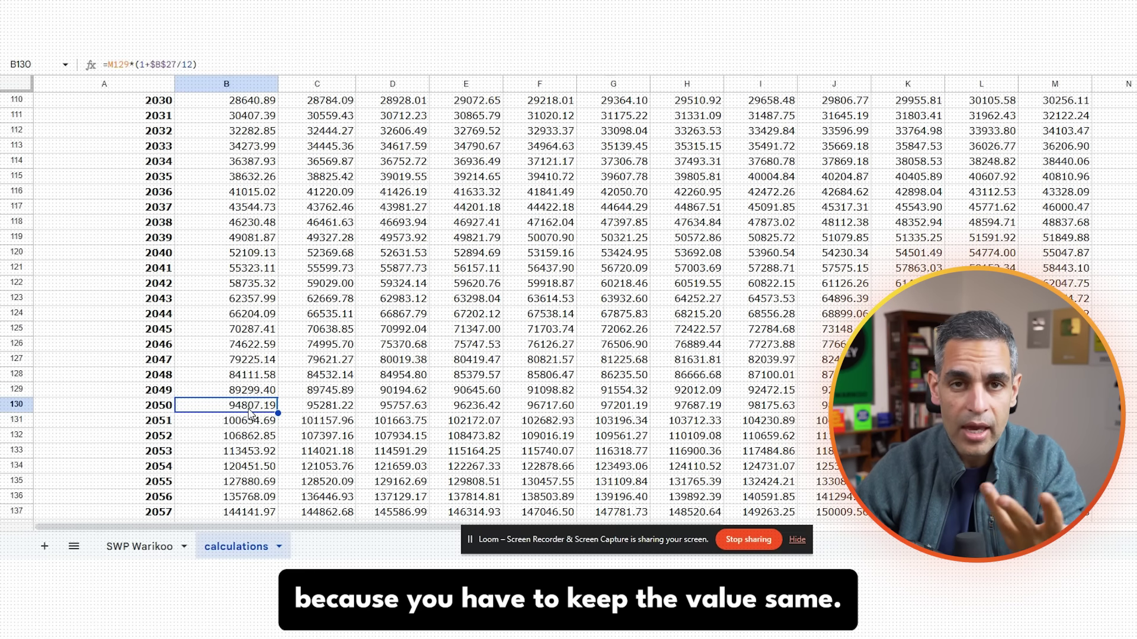
- Examine the units to be sold in the individual months of 2024 on the calculations sheet
scroll(250, 412, down, 15)
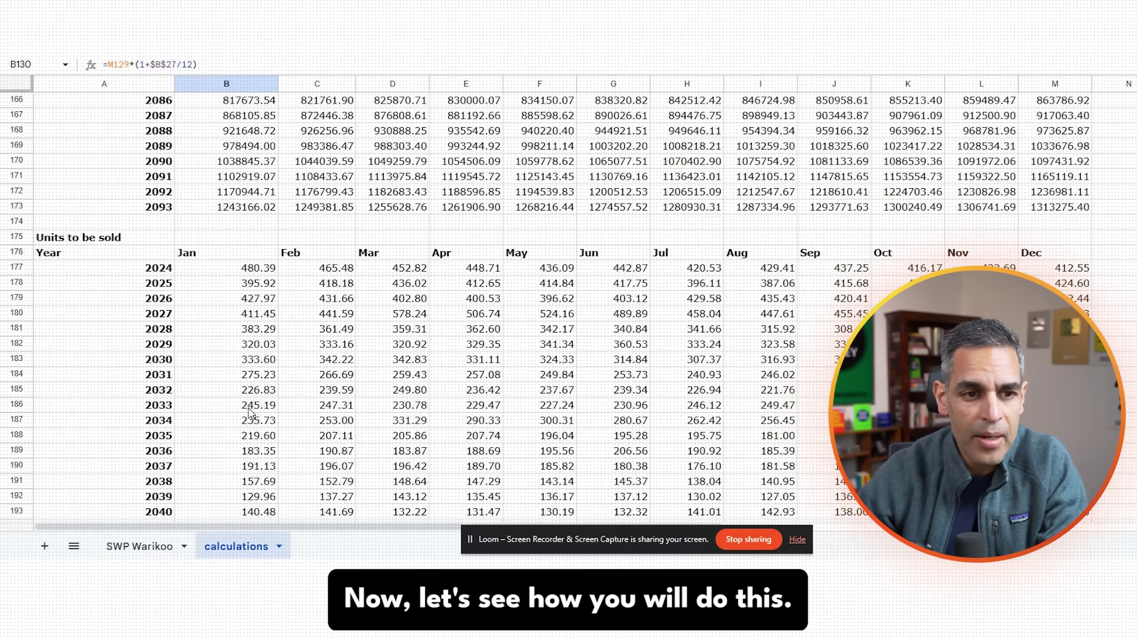
click(256, 276)
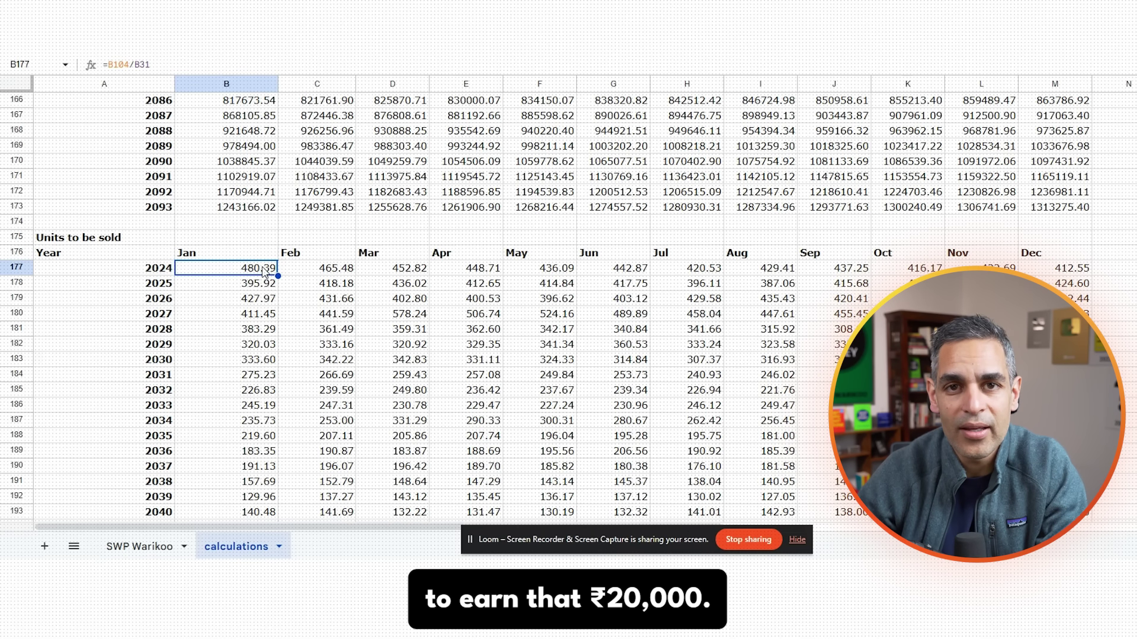
click(332, 273)
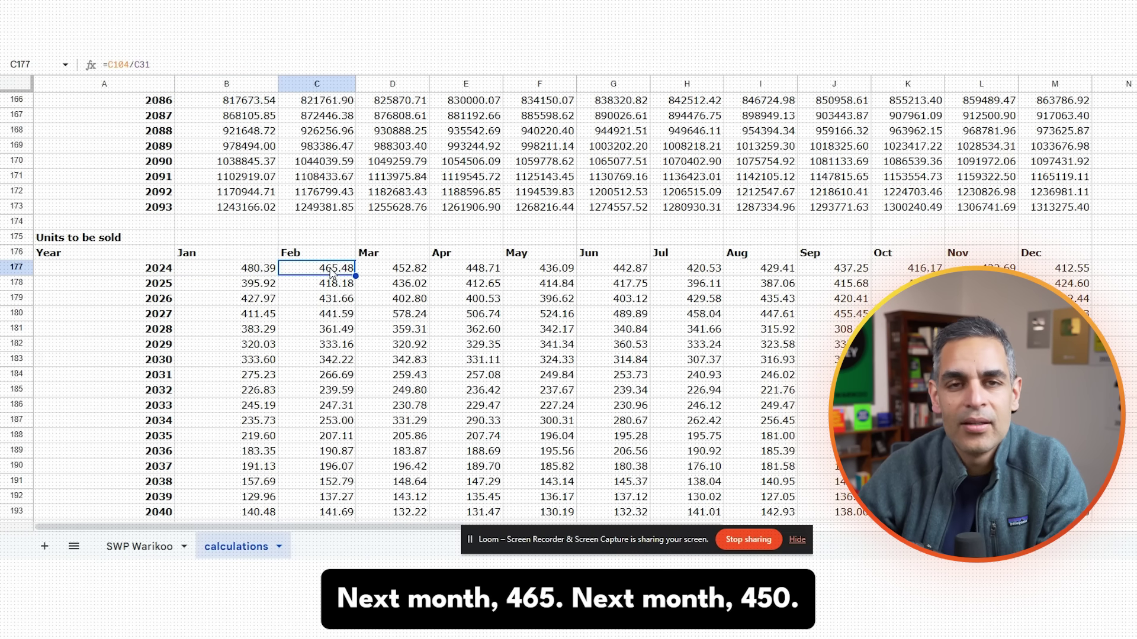
click(405, 271)
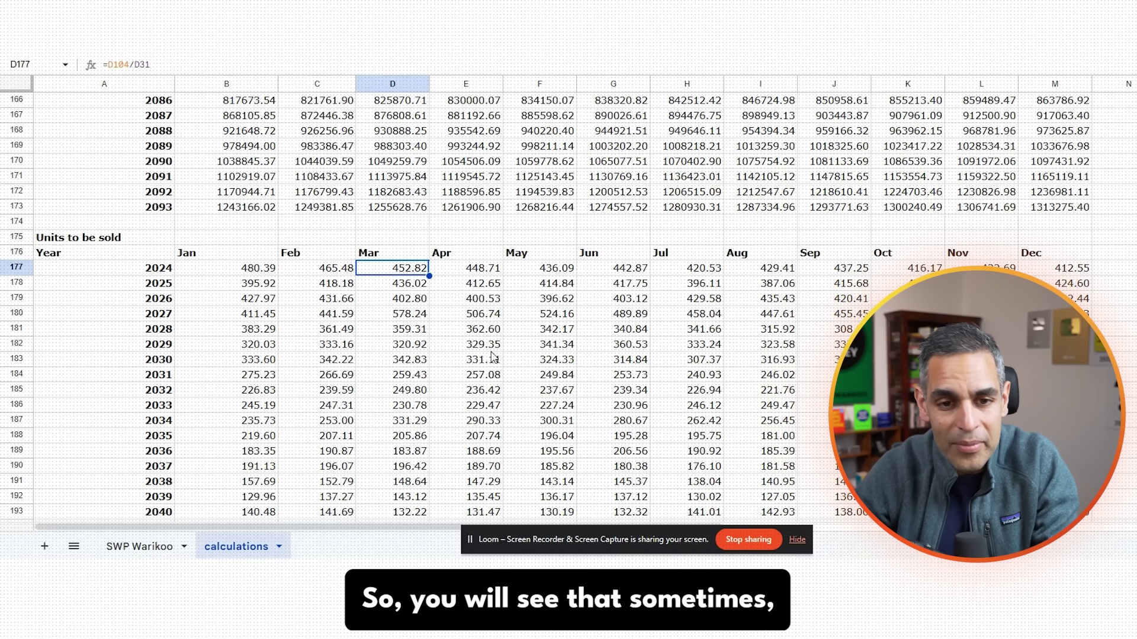
click(546, 273)
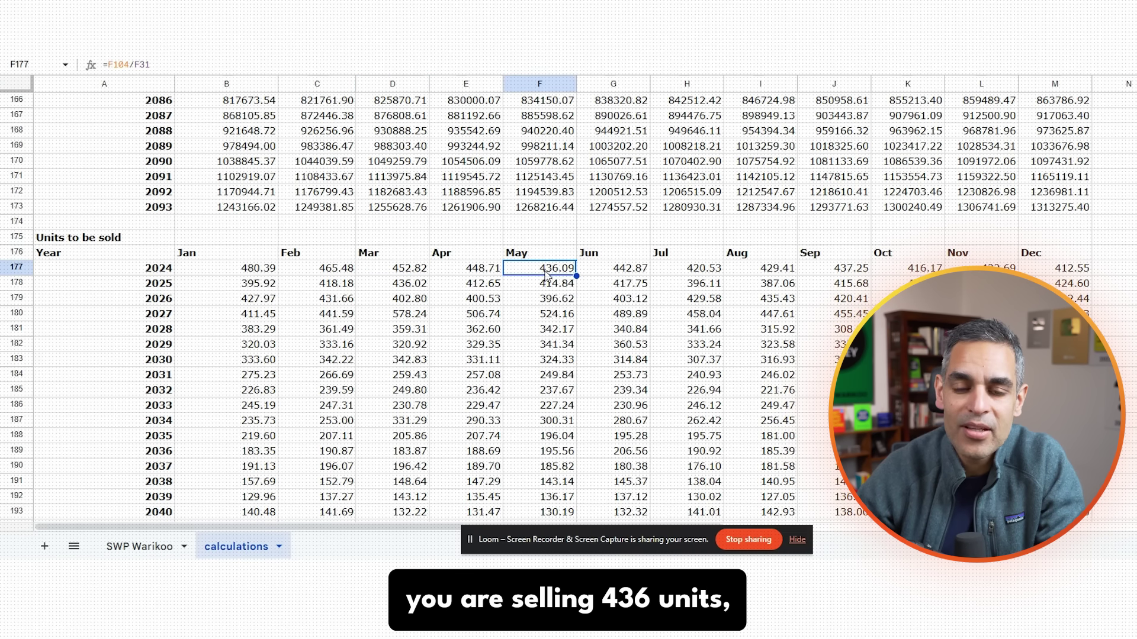
click(630, 272)
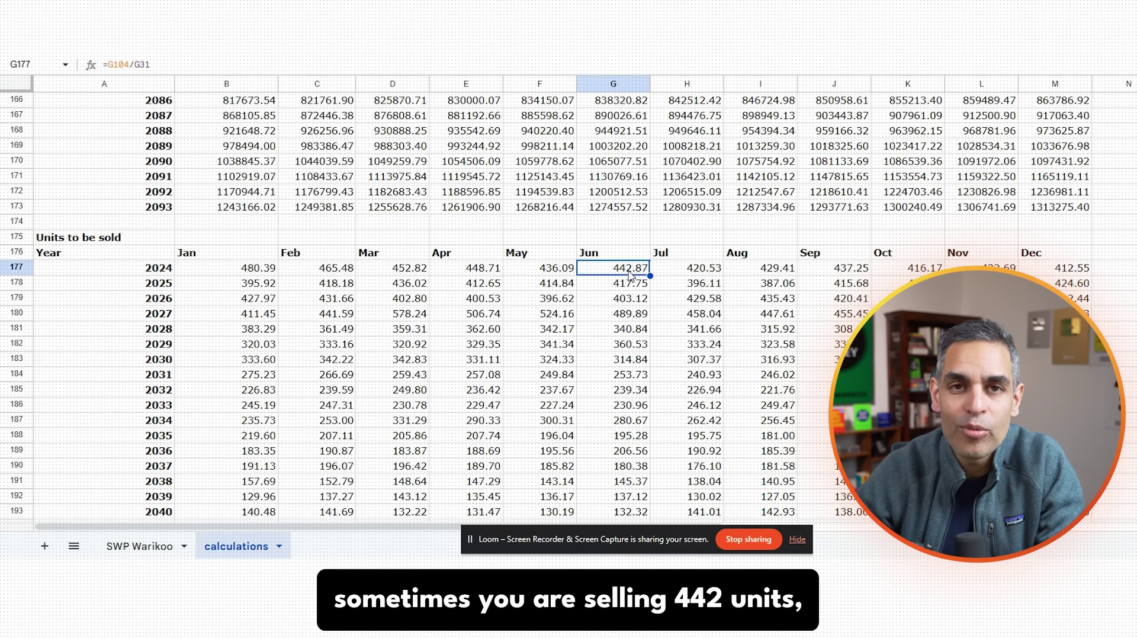
click(711, 274)
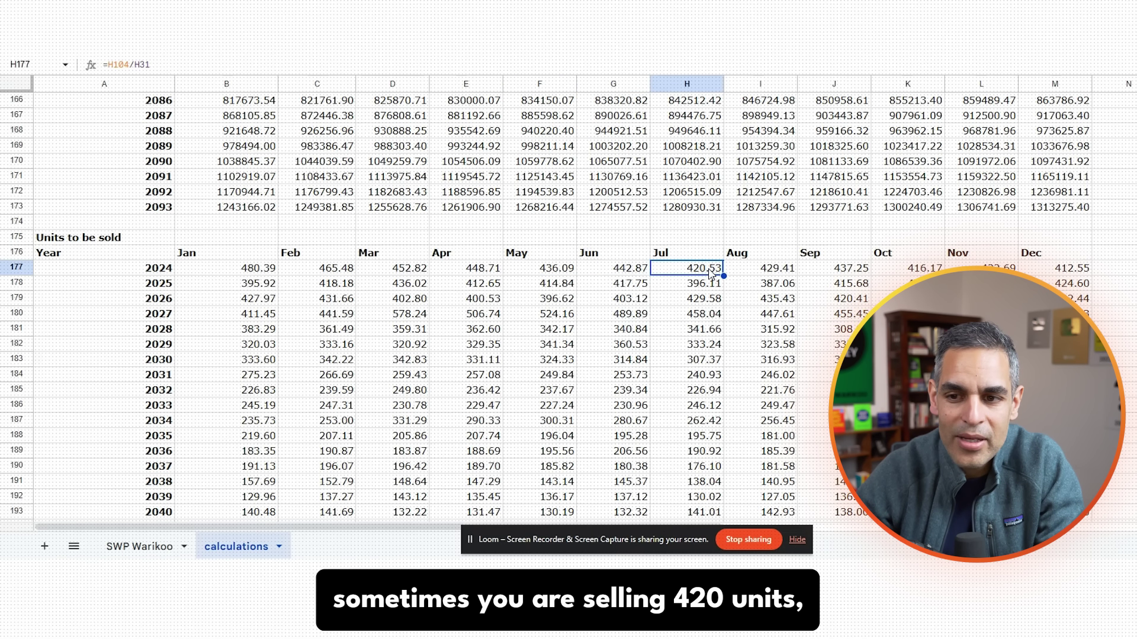
click(1066, 270)
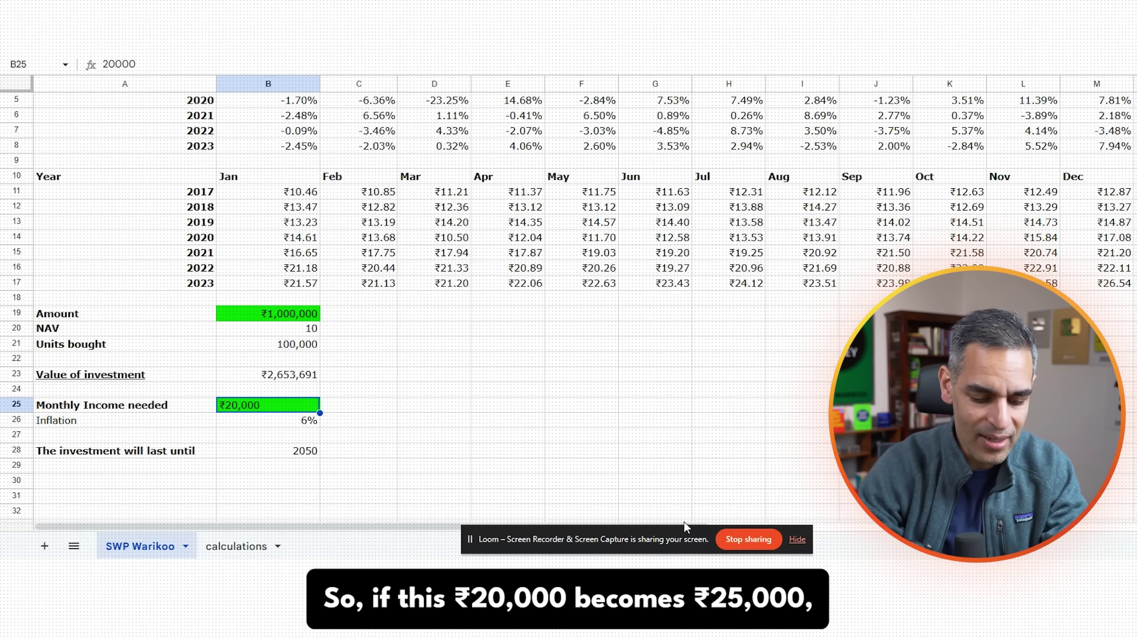
- Set the monthly income needed on the SWP Warikoo sheet to ₹25,000 and check how long the investment will last
text(25000)
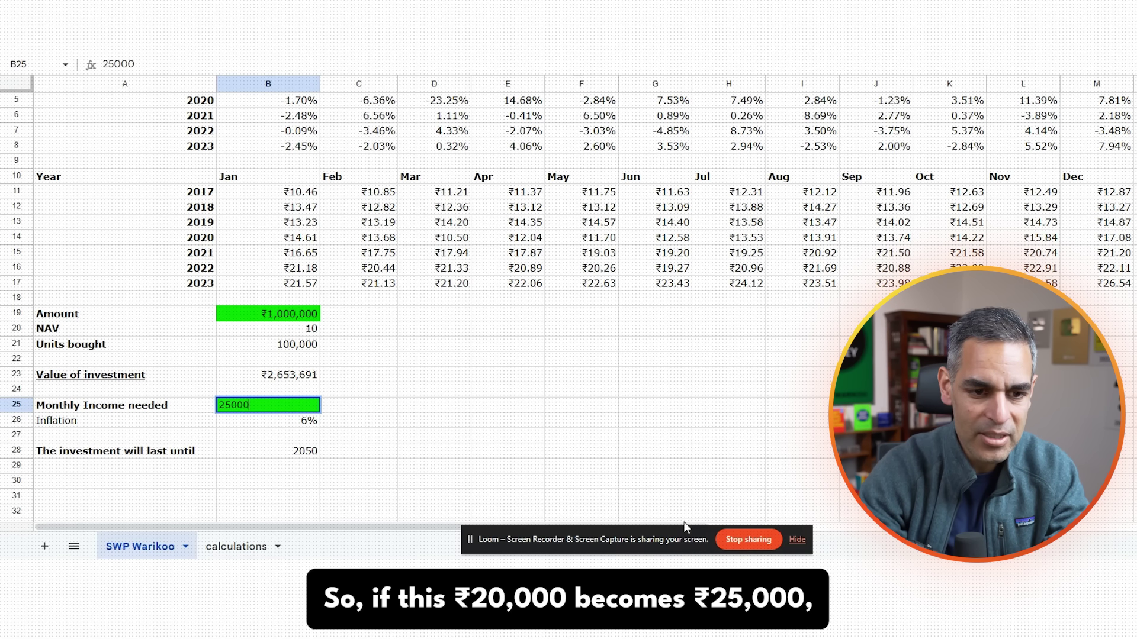
key(Return)
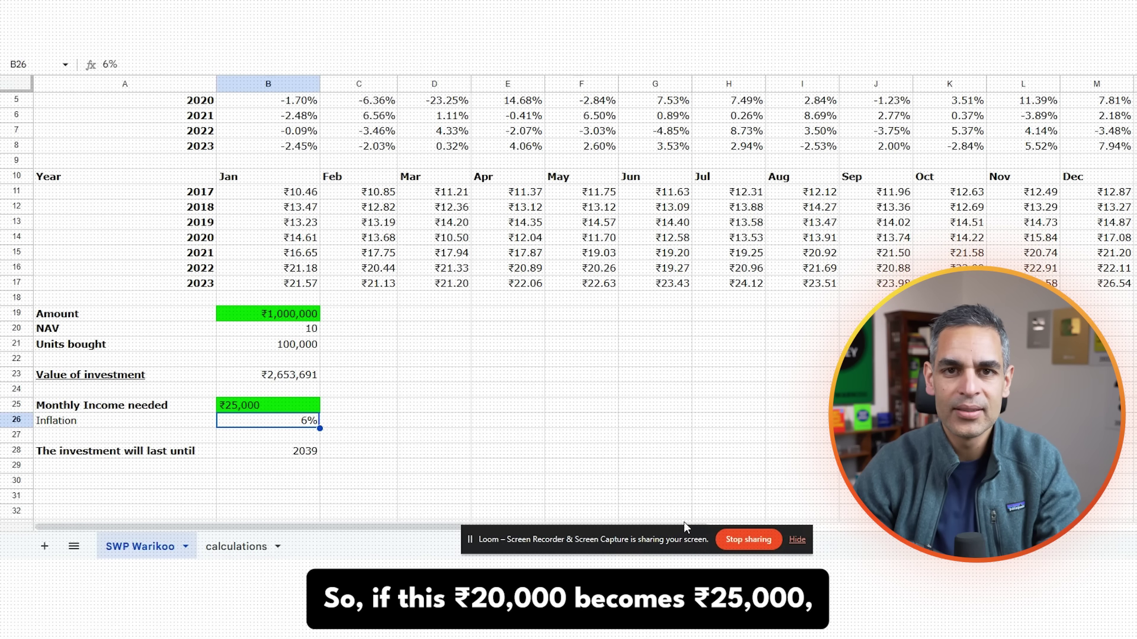
click(296, 458)
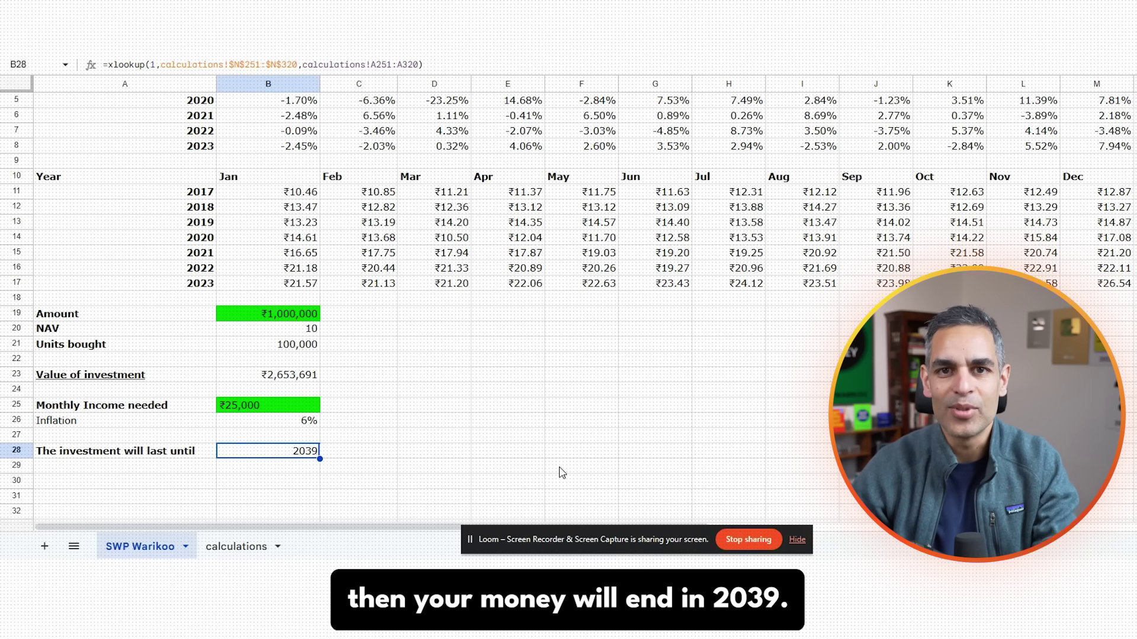
- Set the monthly income needed to ₹30,000 and check the year the investment will last until
key(Up)
key(Up)
key(Up)
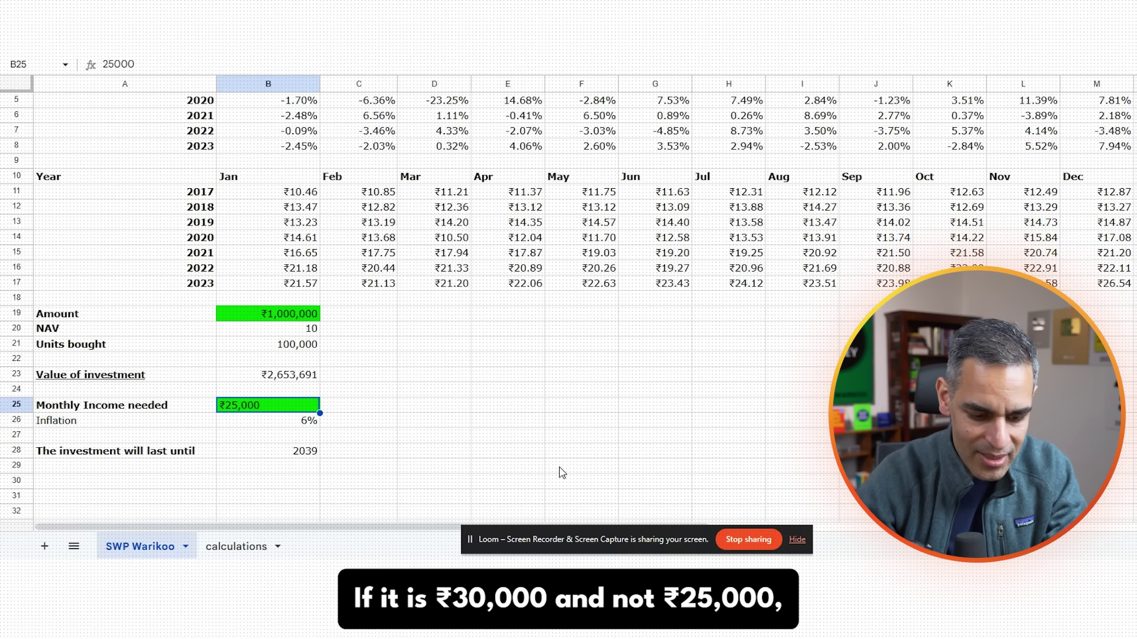
text(30,000)
key(Return)
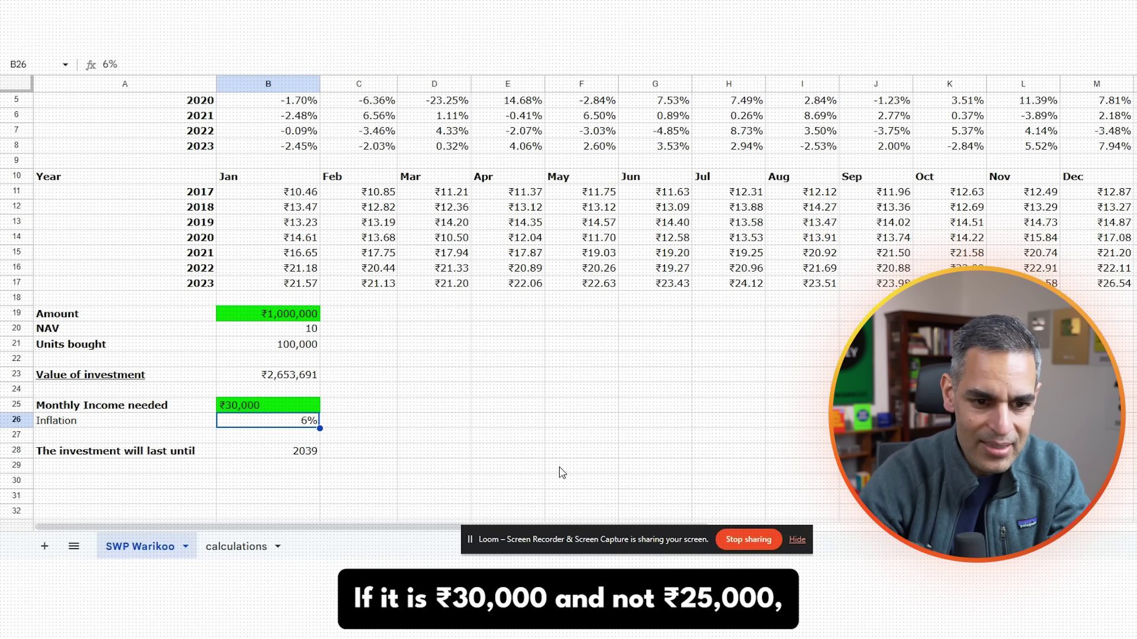
click(307, 454)
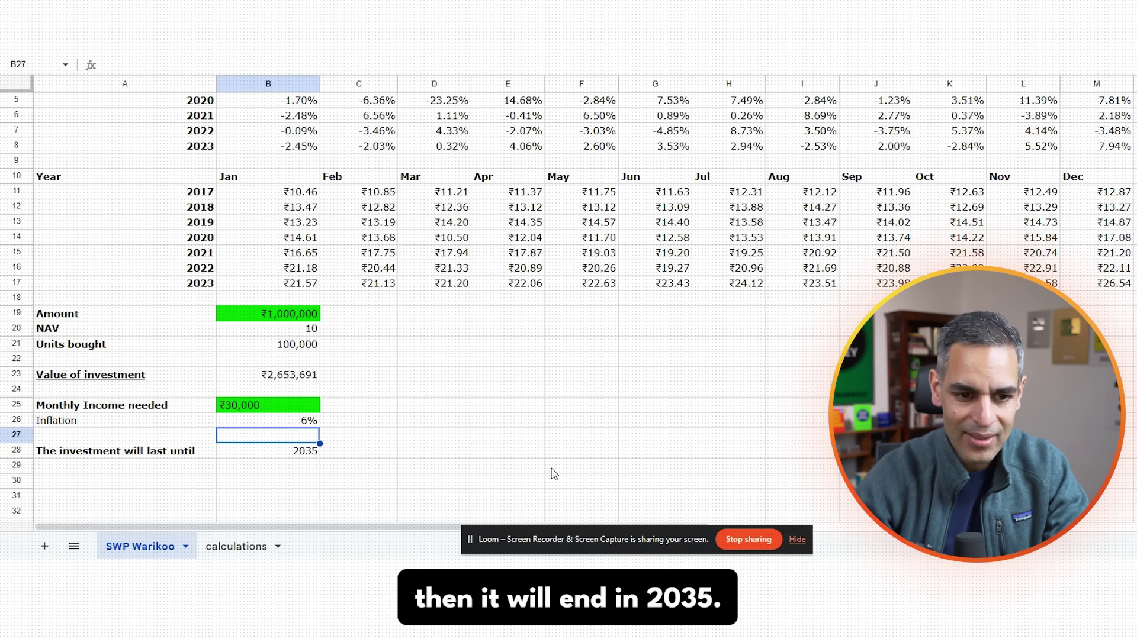
- Set the monthly income needed to ₹40,000 and check the year the investment will last until
key(Up)
key(Up)
key(Up)
text(400)
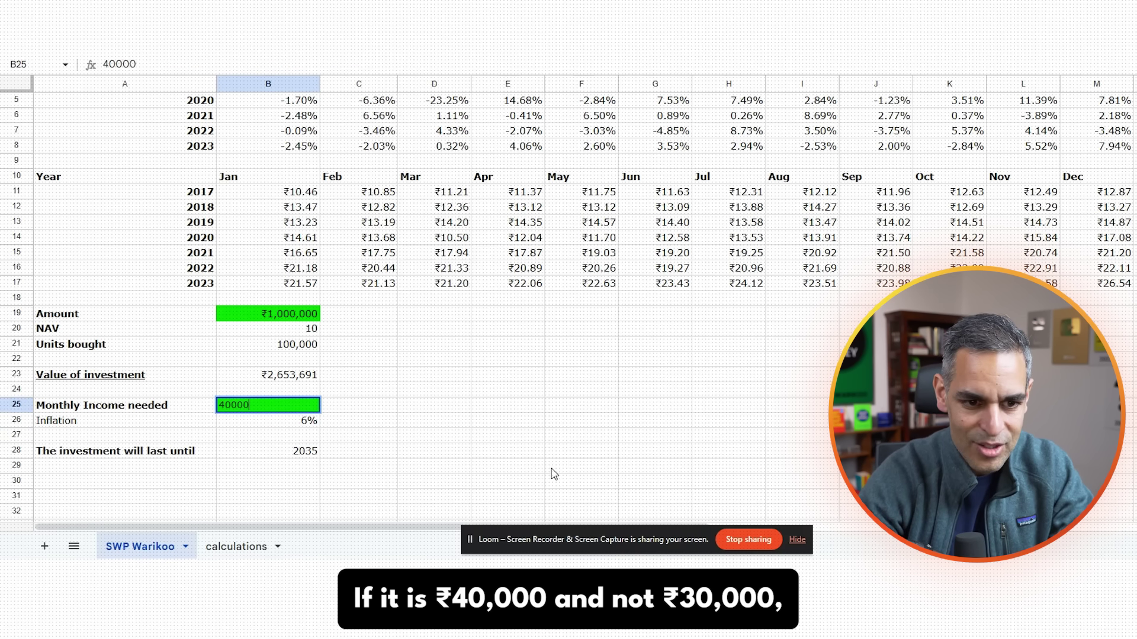
key(Return)
click(308, 454)
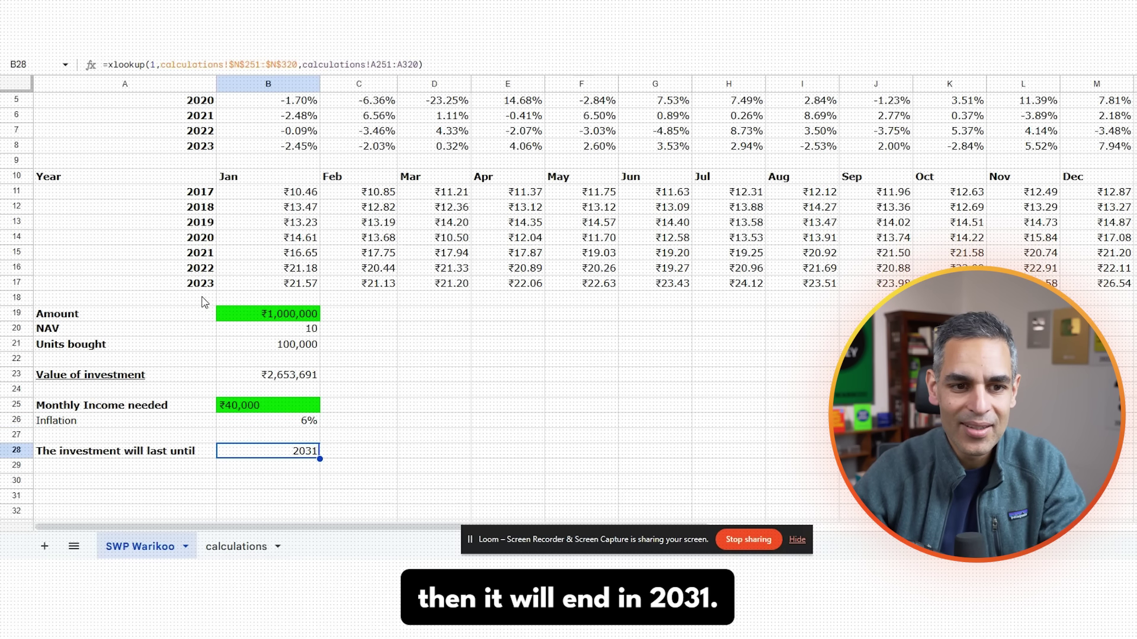
- Set the monthly income needed to ₹50,000 and check the year the investment will last until
click(264, 405)
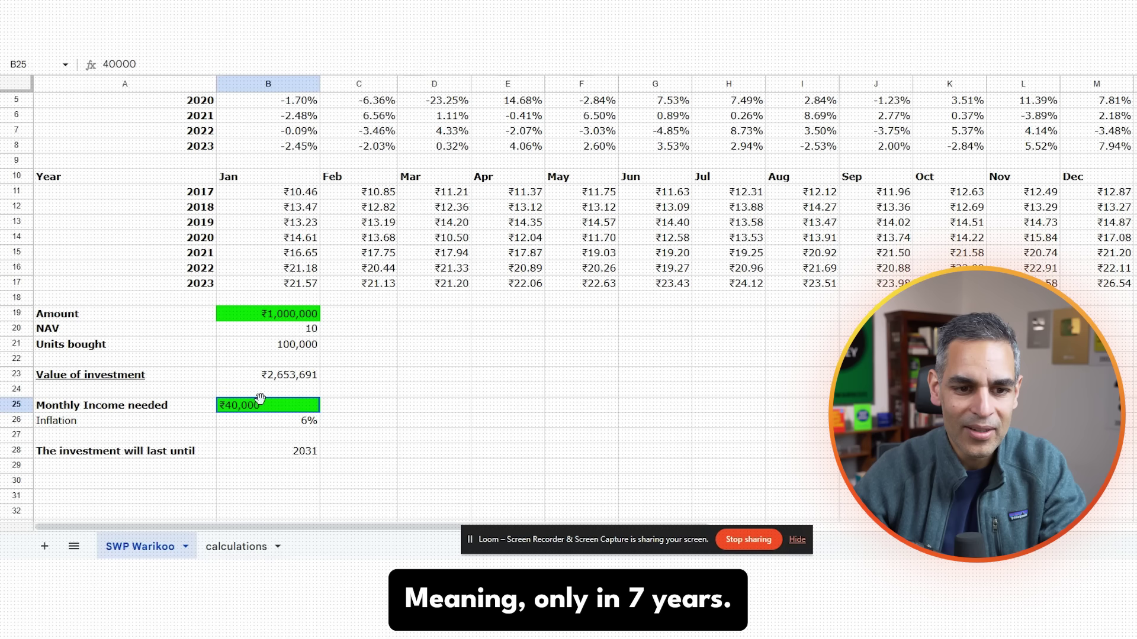
text(50,00)
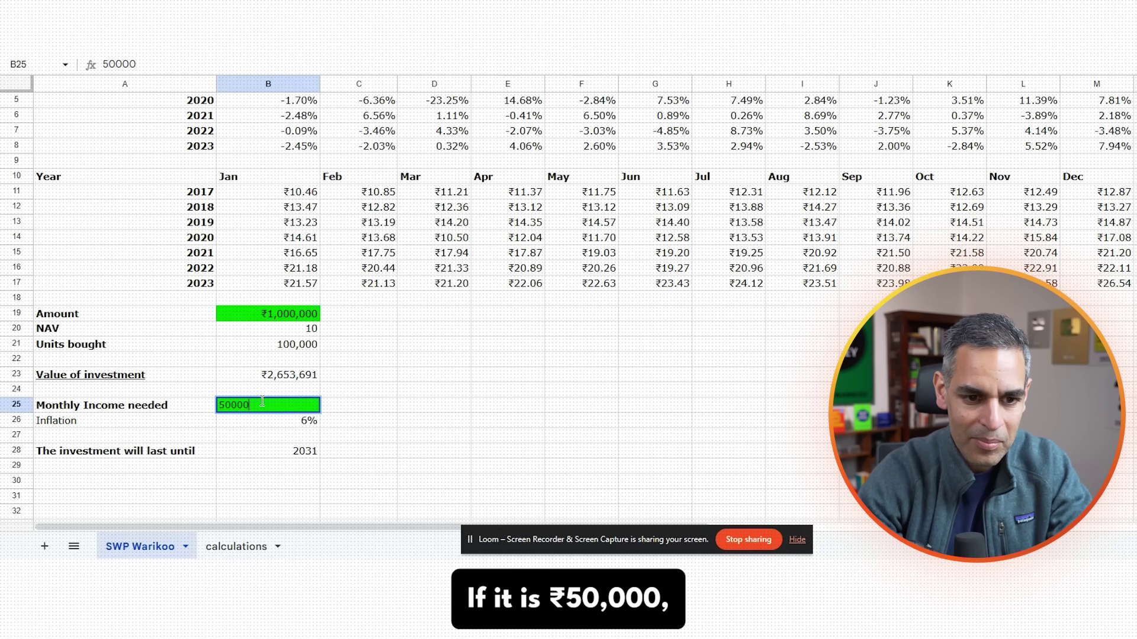
text(0)
key(Return)
click(302, 449)
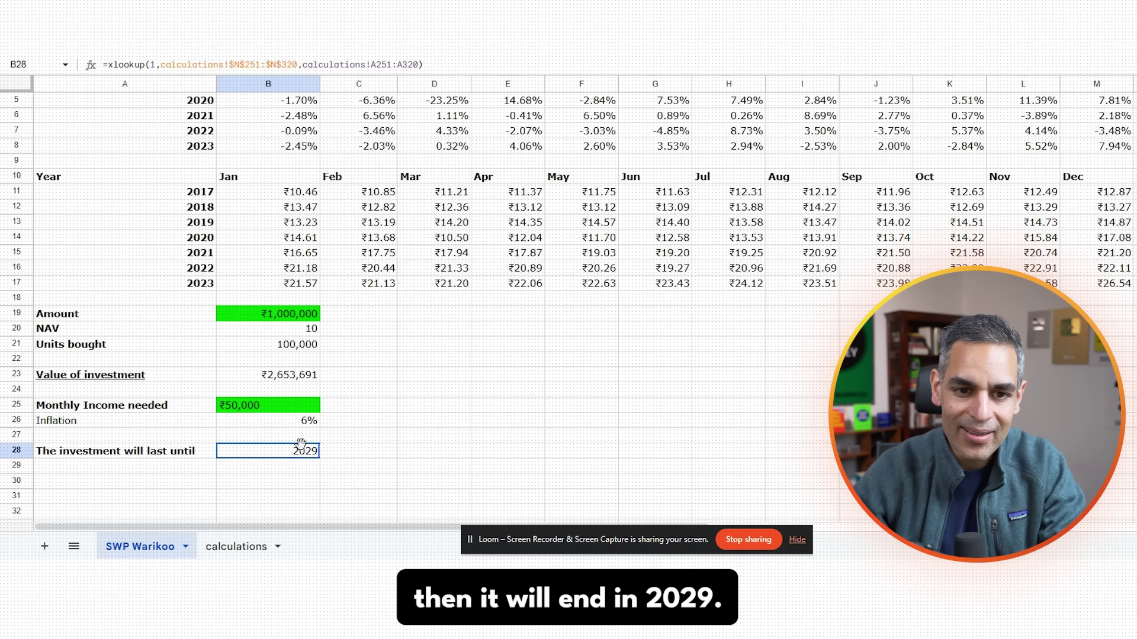
- Set the monthly income needed to ₹100,000 and check the year the investment will last until
click(244, 411)
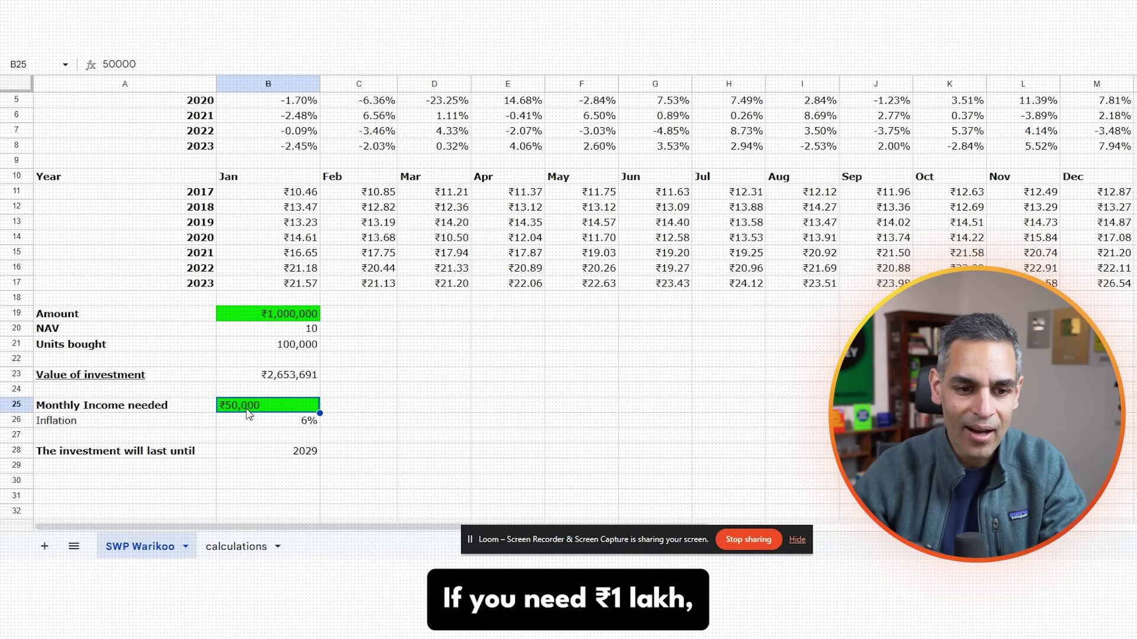
text(100,)
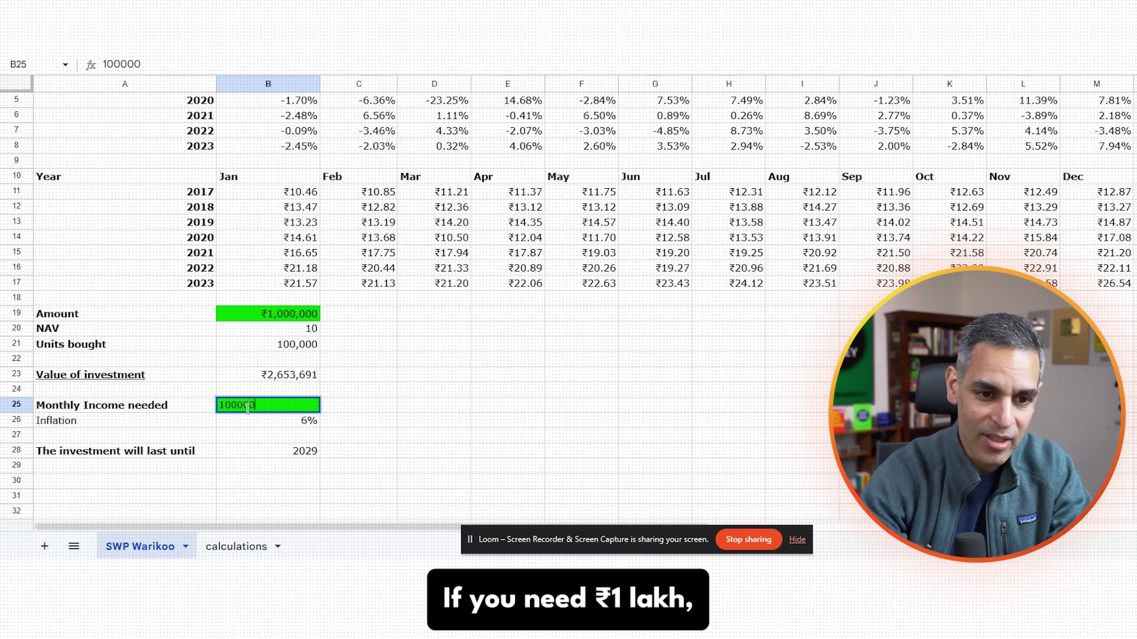
text(000)
key(Return)
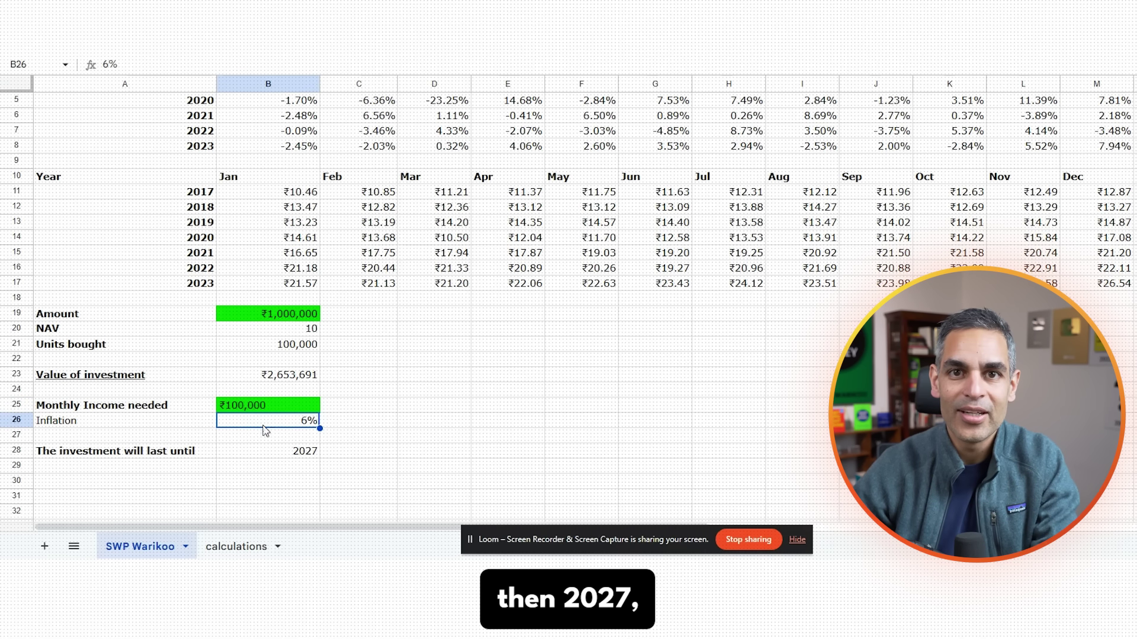
click(276, 455)
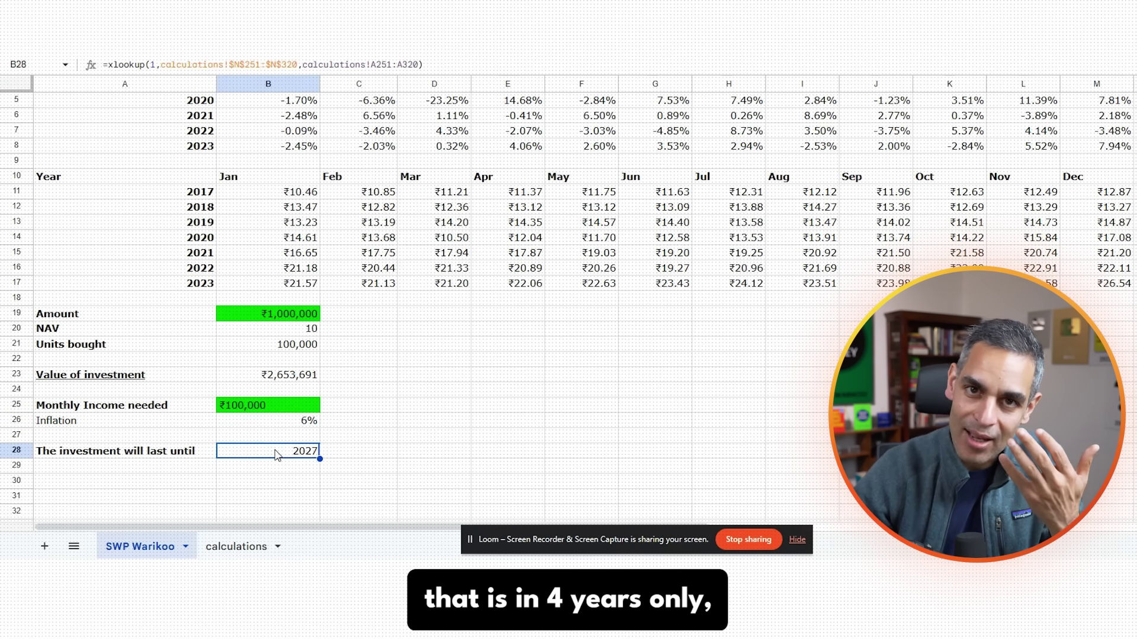